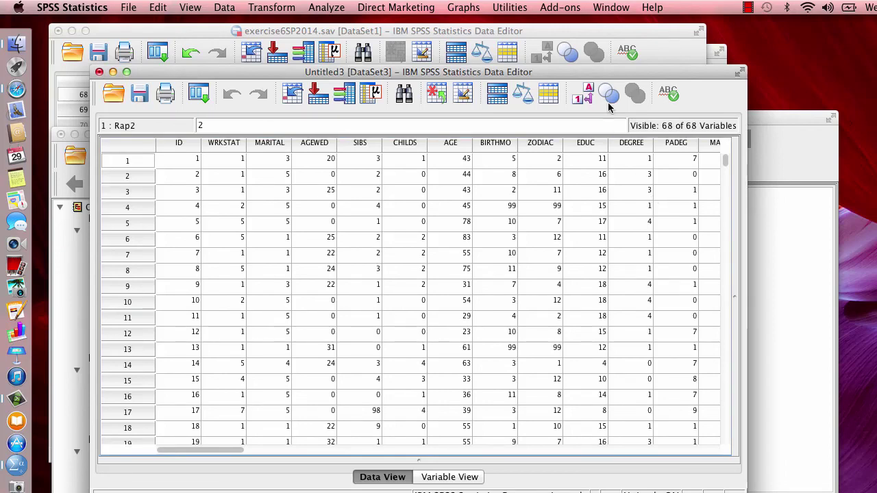
Scroll the Data View to the Rap2 column and open its definition in Variable View.
drag(570, 72, 542, 56)
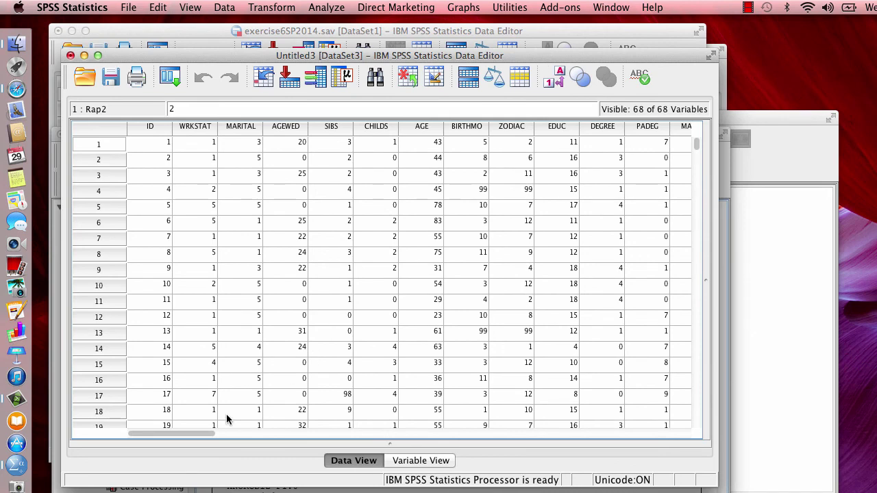
drag(194, 433, 615, 431)
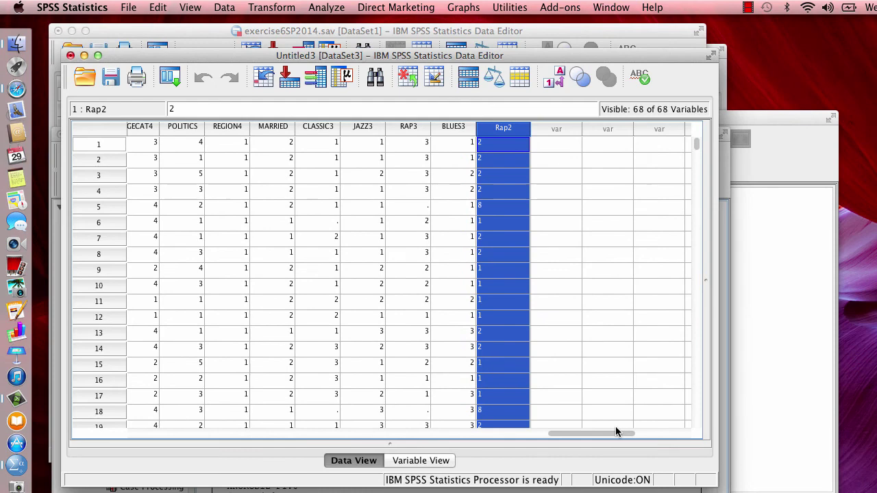
double_click(504, 130)
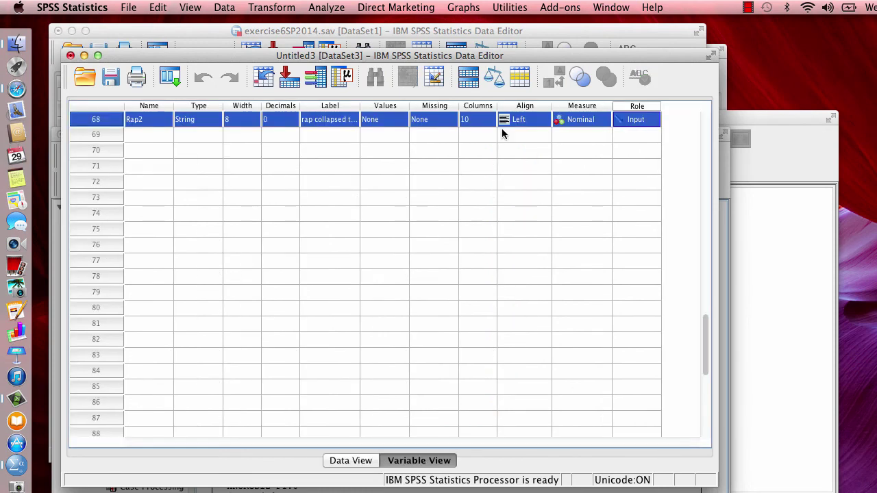
Open Rap2's value labels and add value 1 labelled 'Like Rap Music'.
double_click(403, 122)
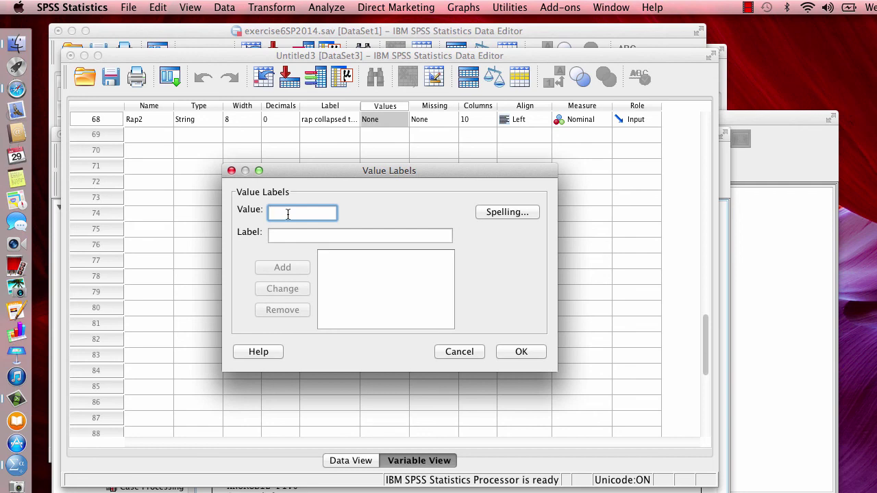
text(1)
click(276, 235)
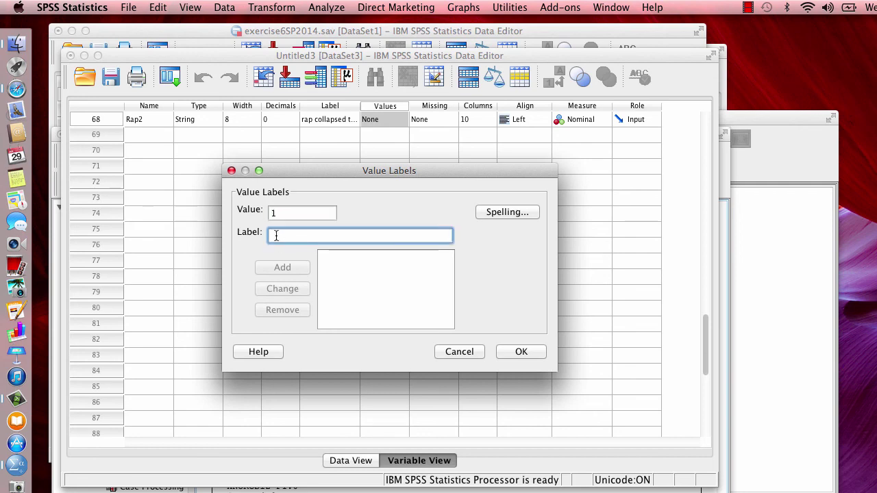
text(Like Rap)
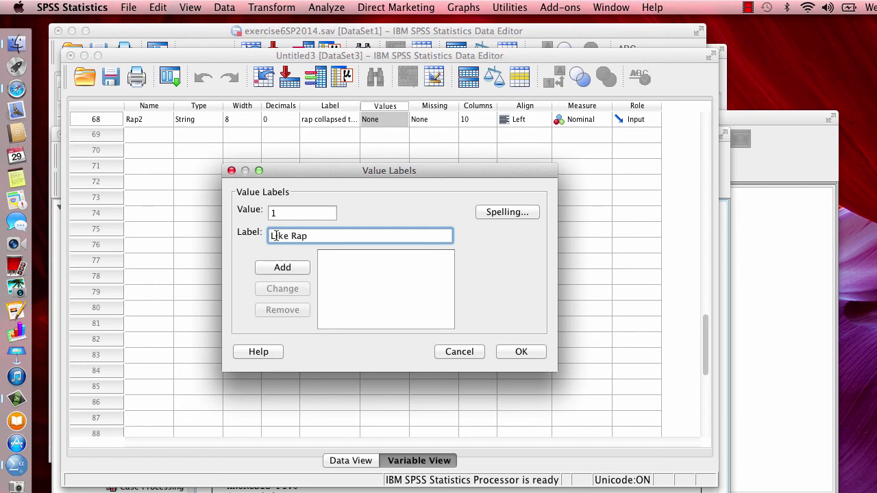
text( Music)
click(282, 268)
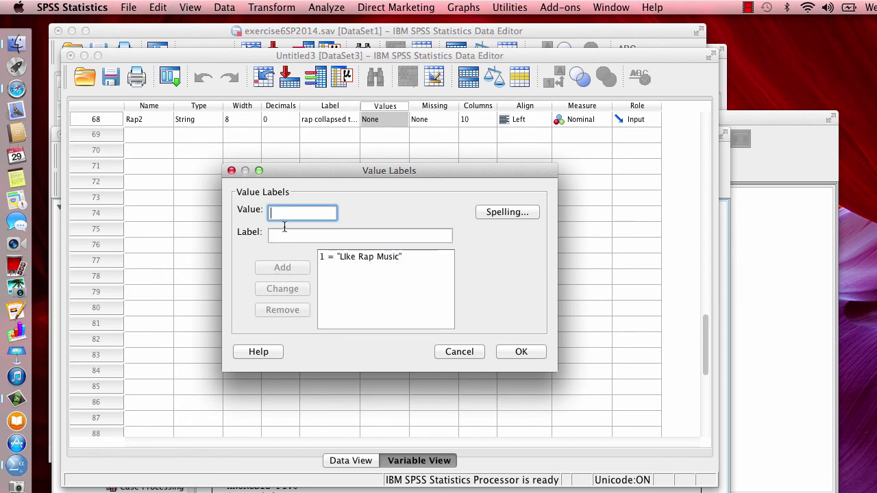
Add value 2 labelled 'Dislike Rap Music' to Rap2's value labels.
text(2)
text(Dis)
key(BackSpace)
key(BackSpace)
key(BackSpace)
click(284, 236)
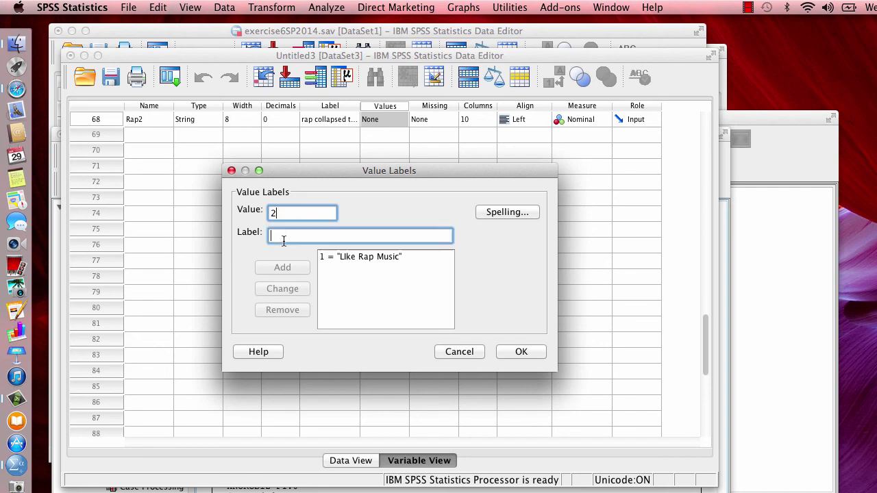
text(Dis)
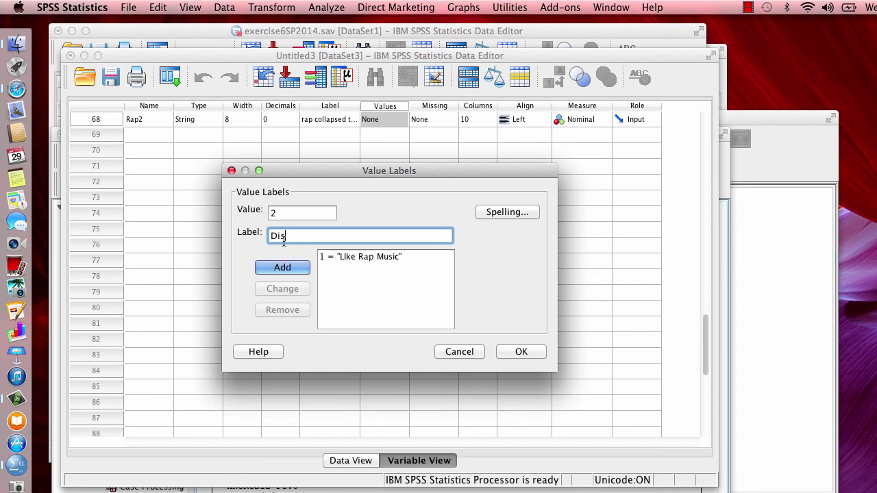
text(like Rap Music)
click(282, 268)
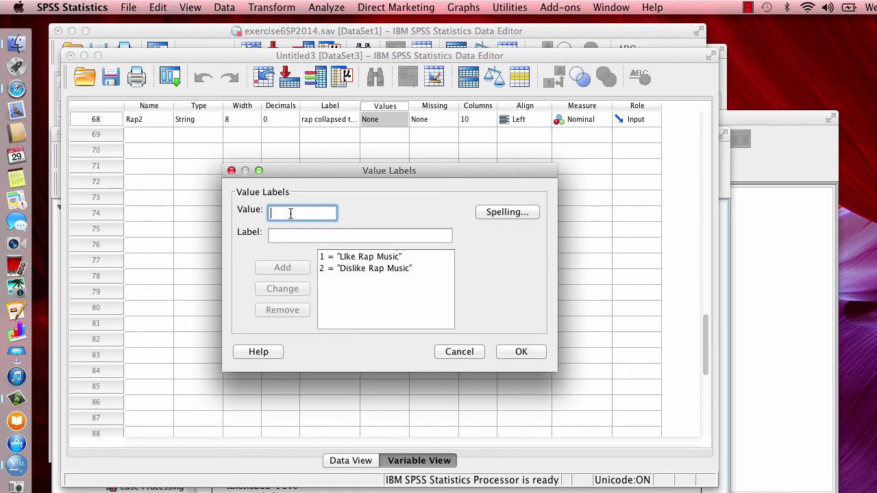
Label value 8 as 'Missing' and save Rap2's three value labels.
text(8)
click(283, 237)
text(Missing)
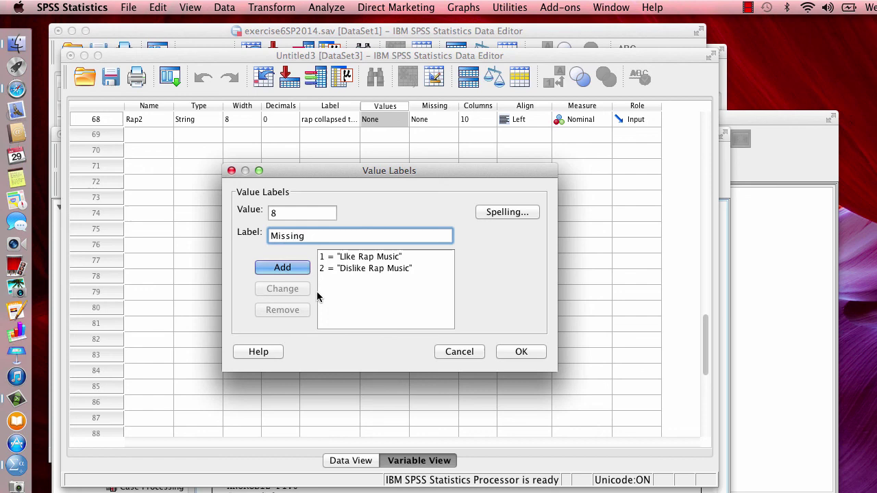
click(281, 269)
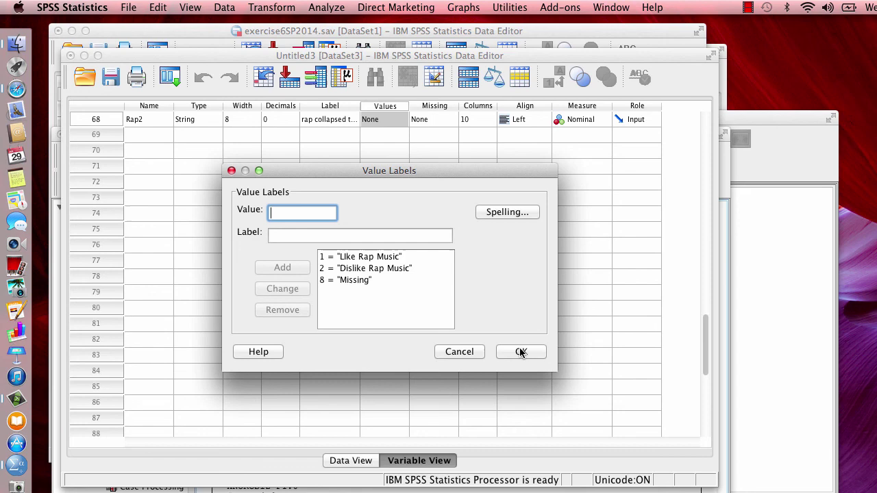
click(521, 352)
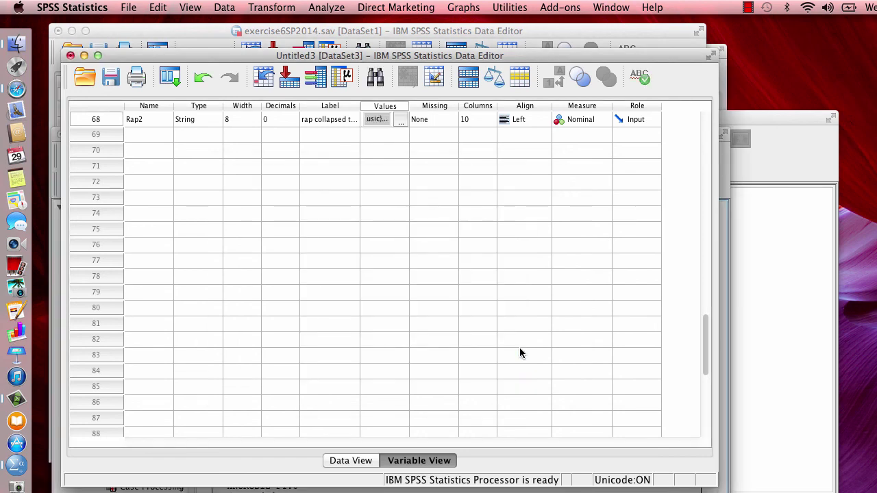
Start a crosstabulation via Analyze > Descriptive Statistics > Crosstabs.
click(264, 5)
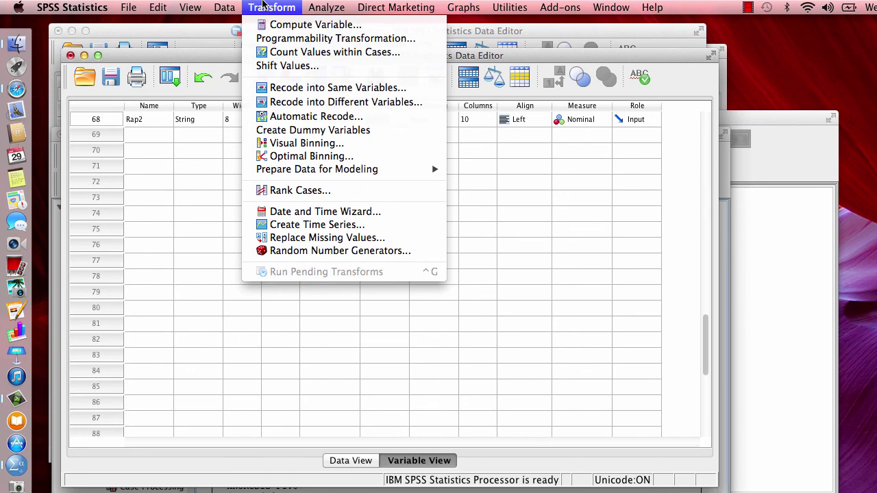
mouse_move(326, 8)
mouse_move(444, 38)
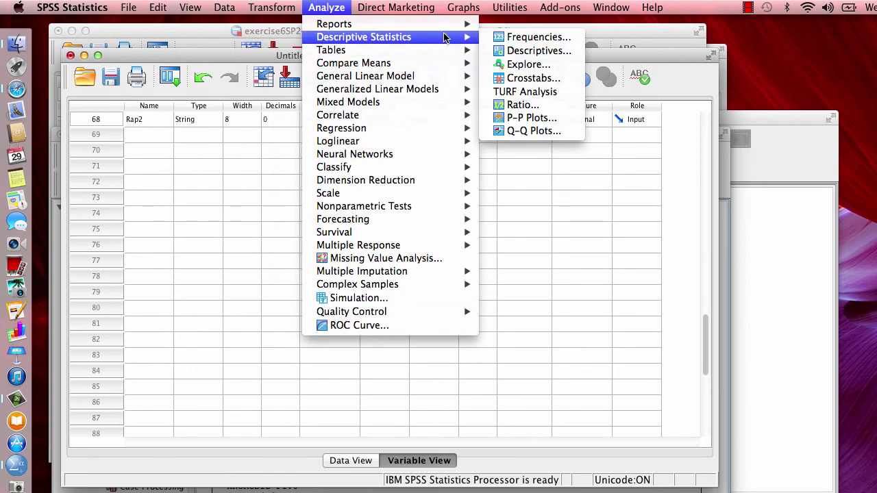
click(516, 79)
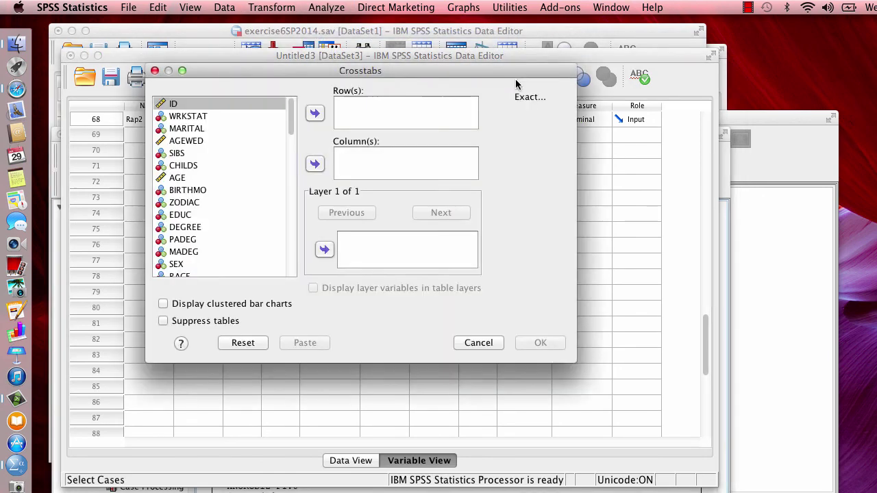
Put Rap2 in Row(s) and AGECAT4 in Column(s) and run the crosstab.
scroll(293, 126, down, 3)
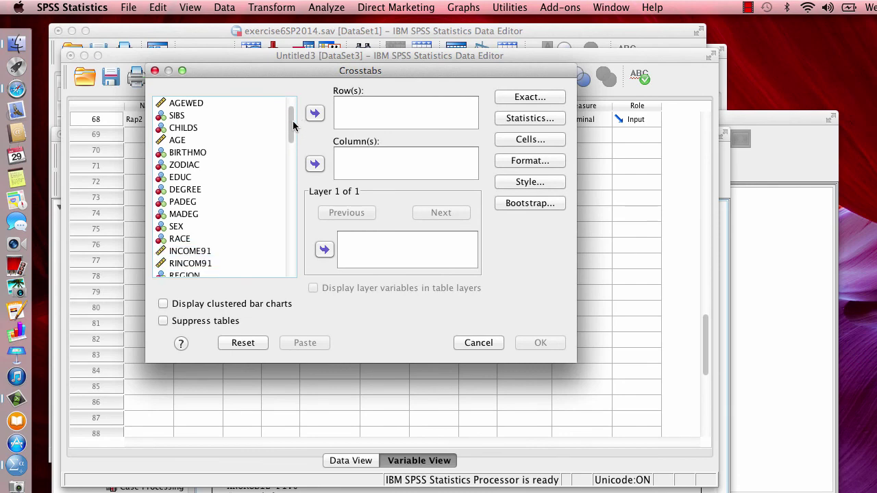
scroll(293, 125, down, 3)
scroll(290, 131, up, 3)
scroll(292, 130, down, 15)
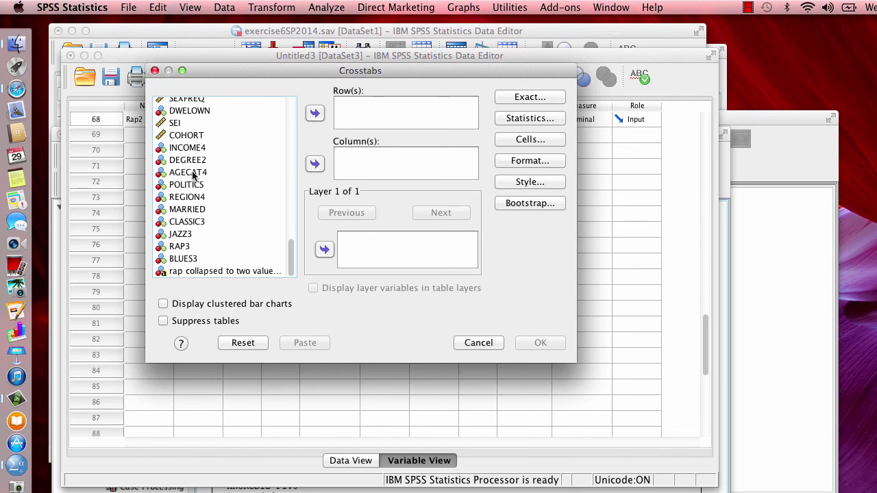
click(191, 173)
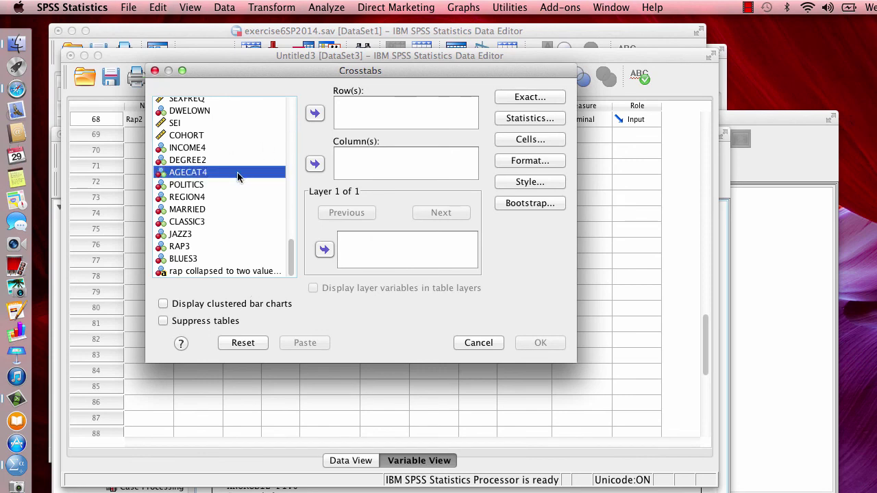
click(221, 271)
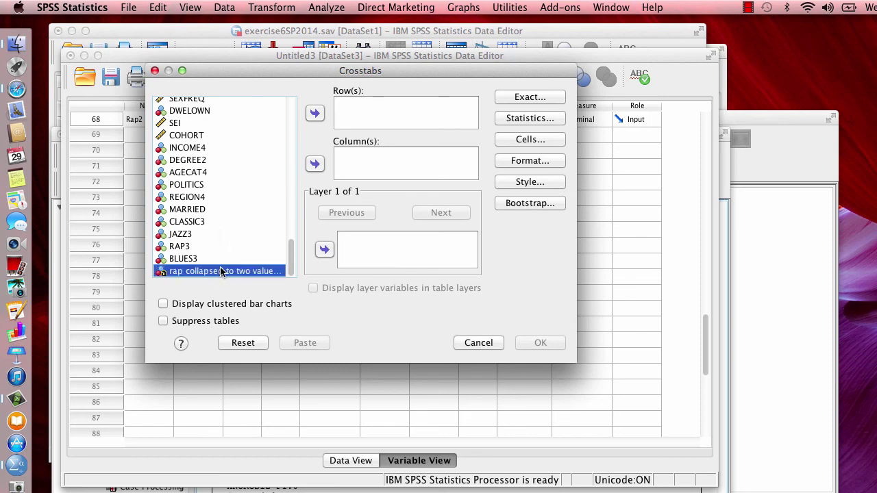
click(315, 113)
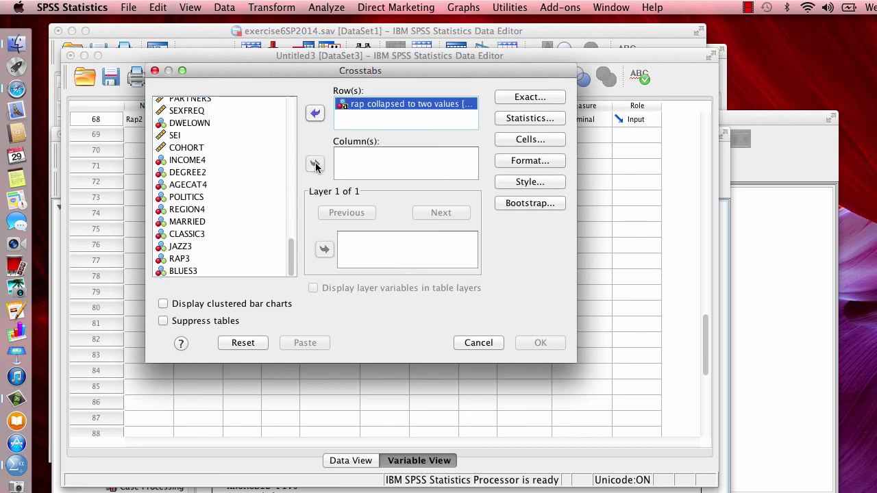
click(197, 185)
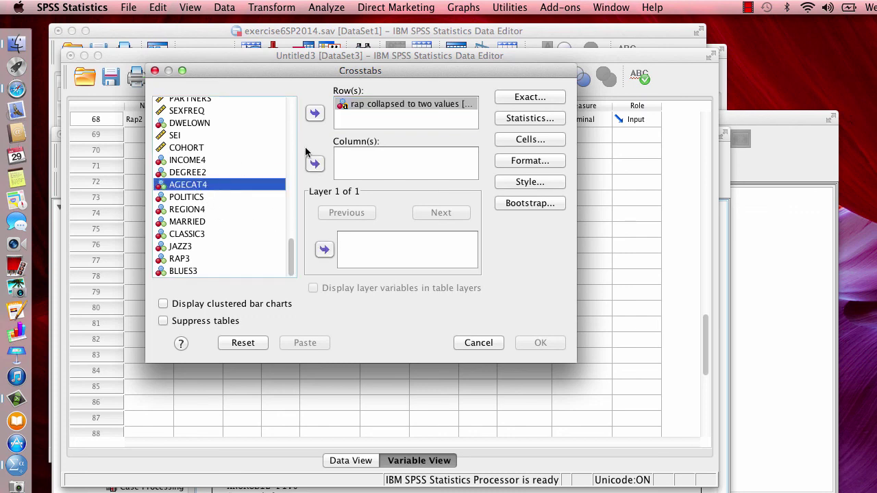
click(313, 164)
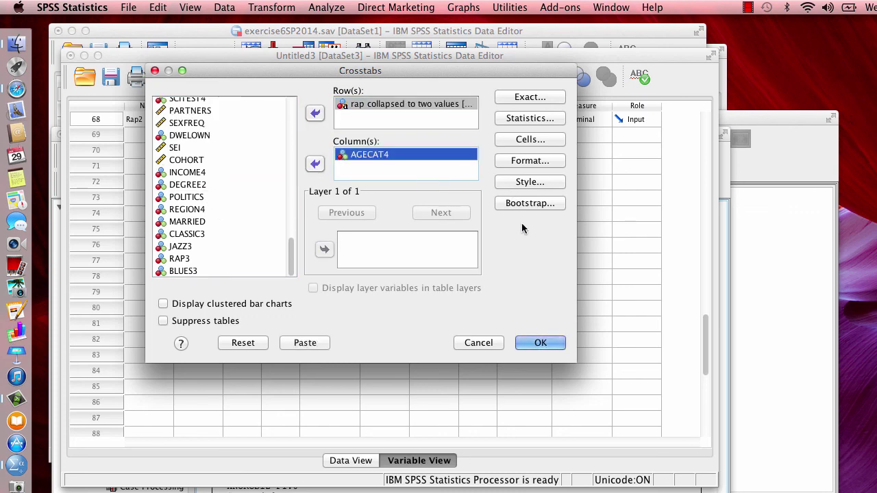
click(546, 341)
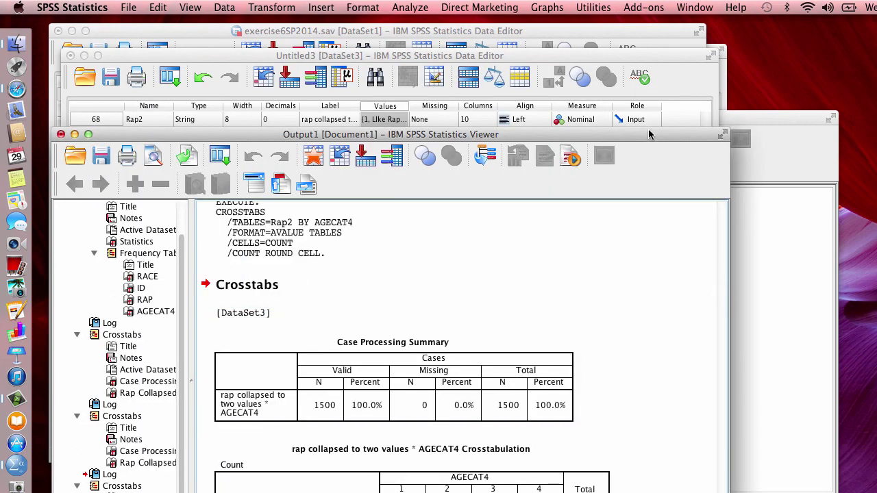
drag(650, 130, 649, 29)
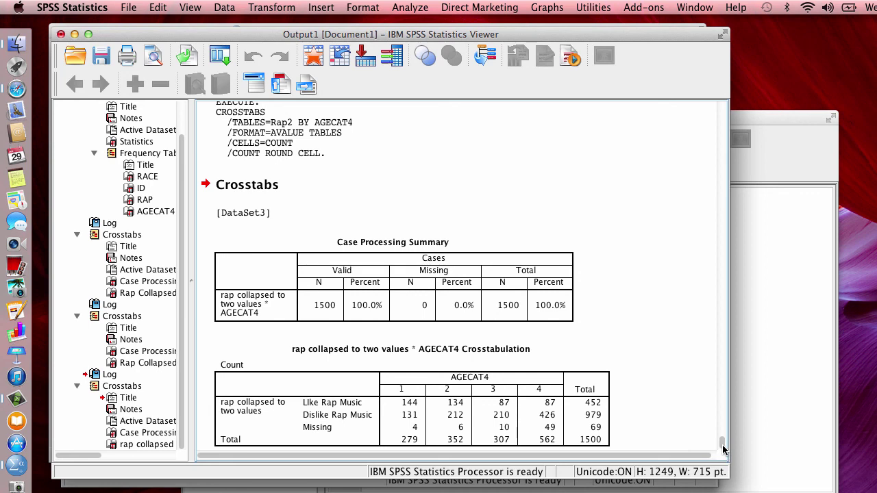
click(437, 413)
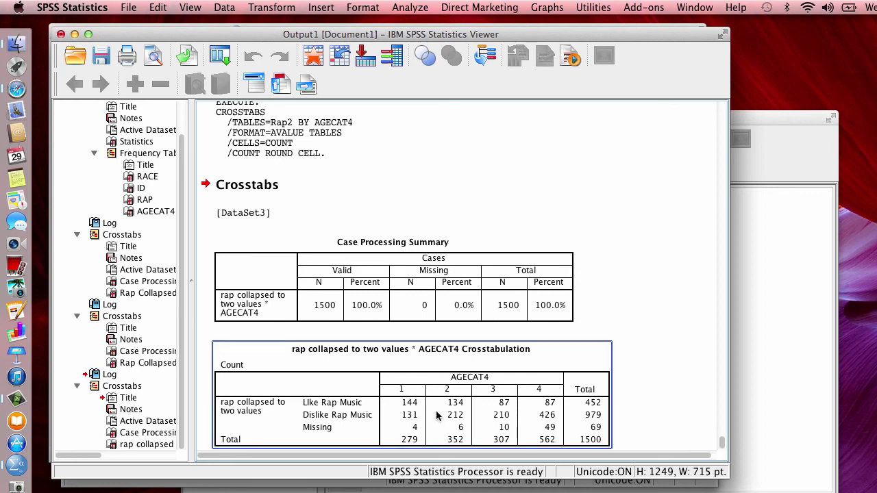